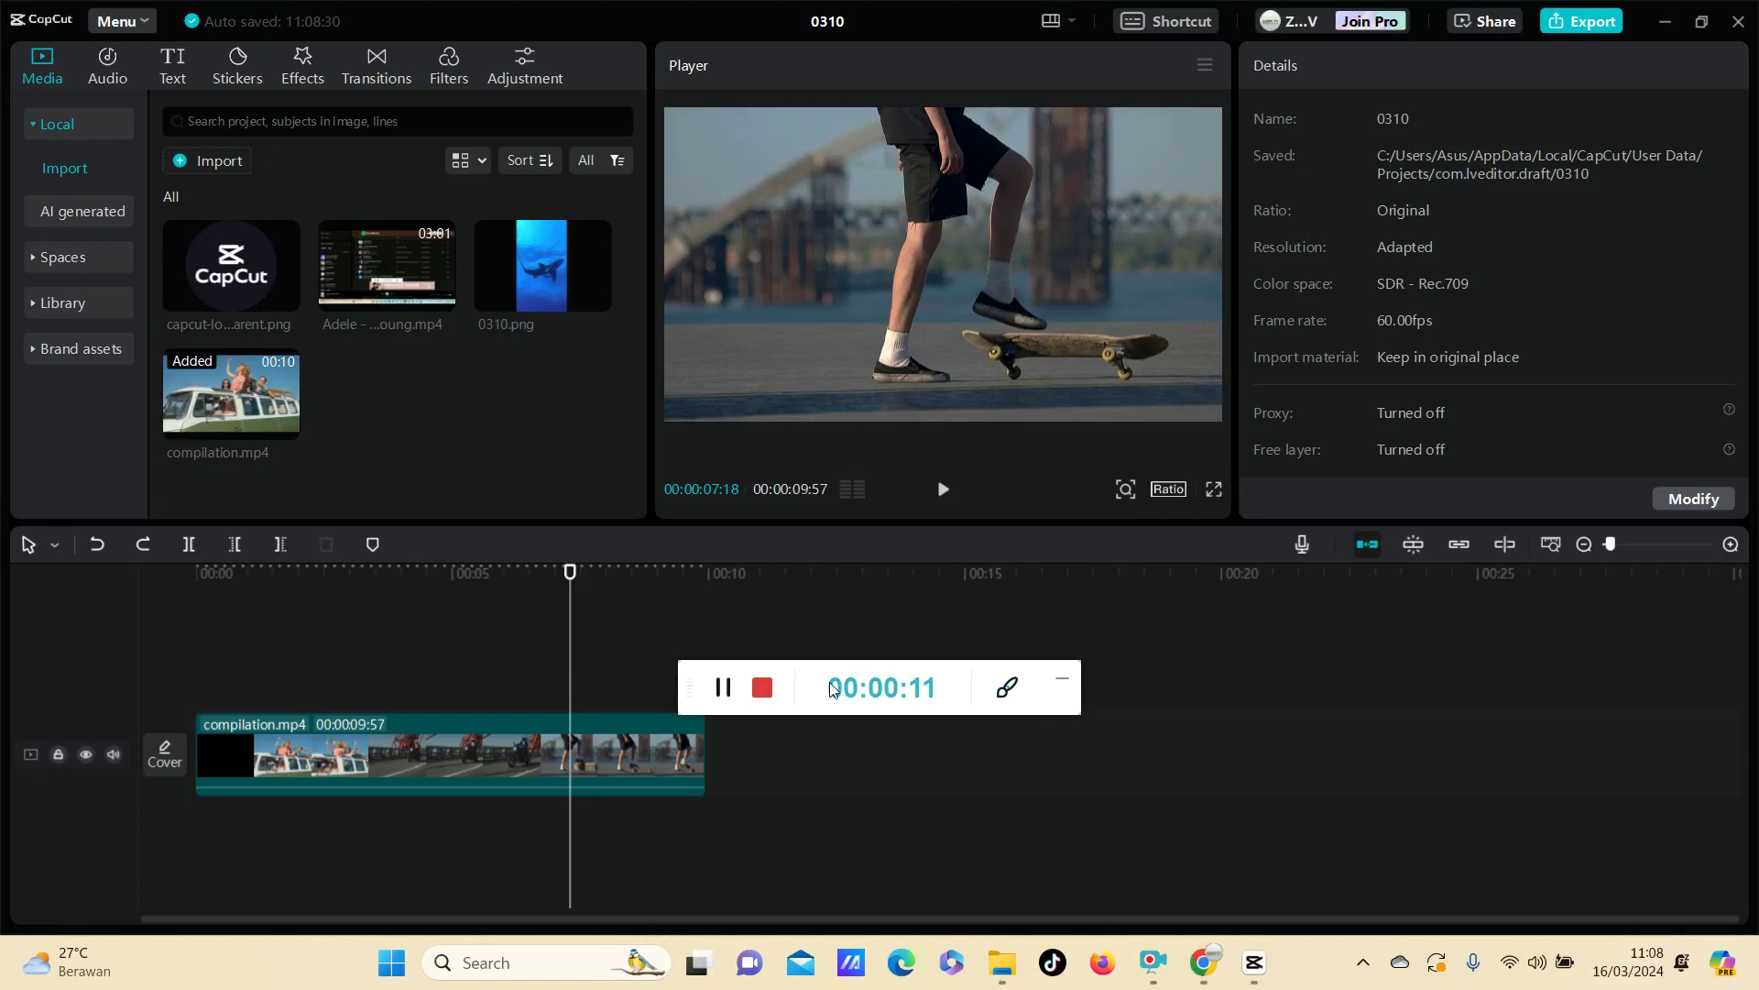
# Return the playhead to 00:00 at the very start of the timeline
pyautogui.click(1063, 692)
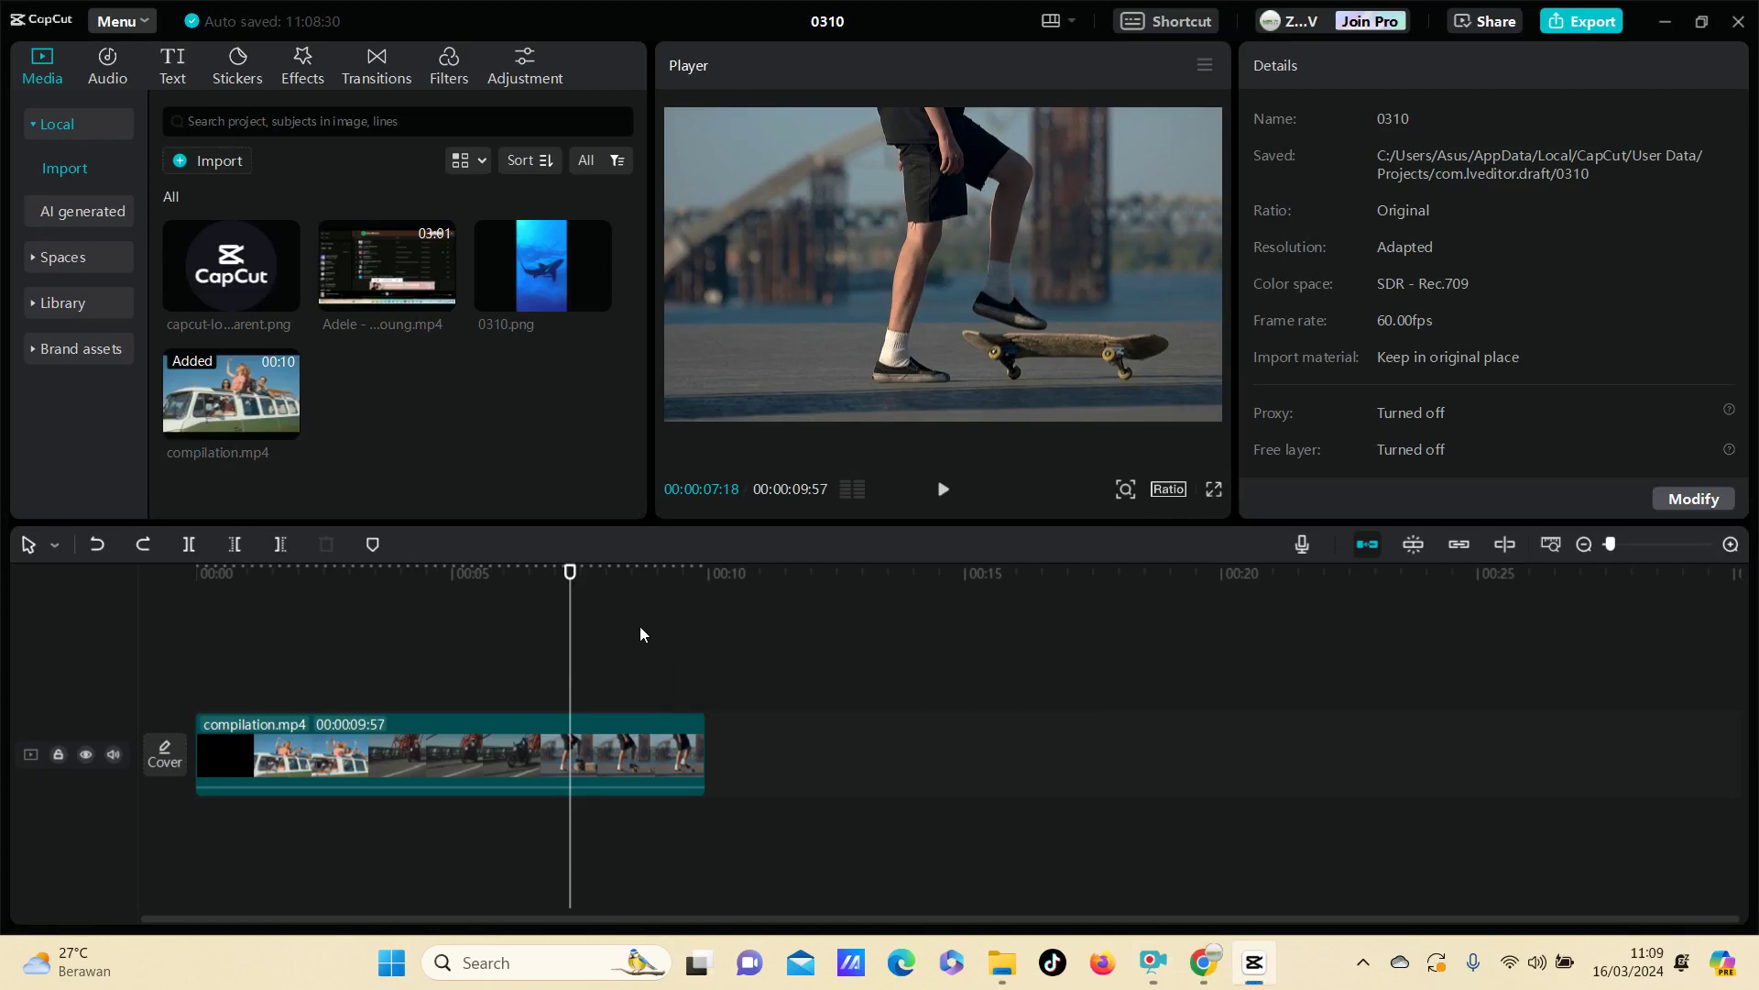
pyautogui.click(147, 620)
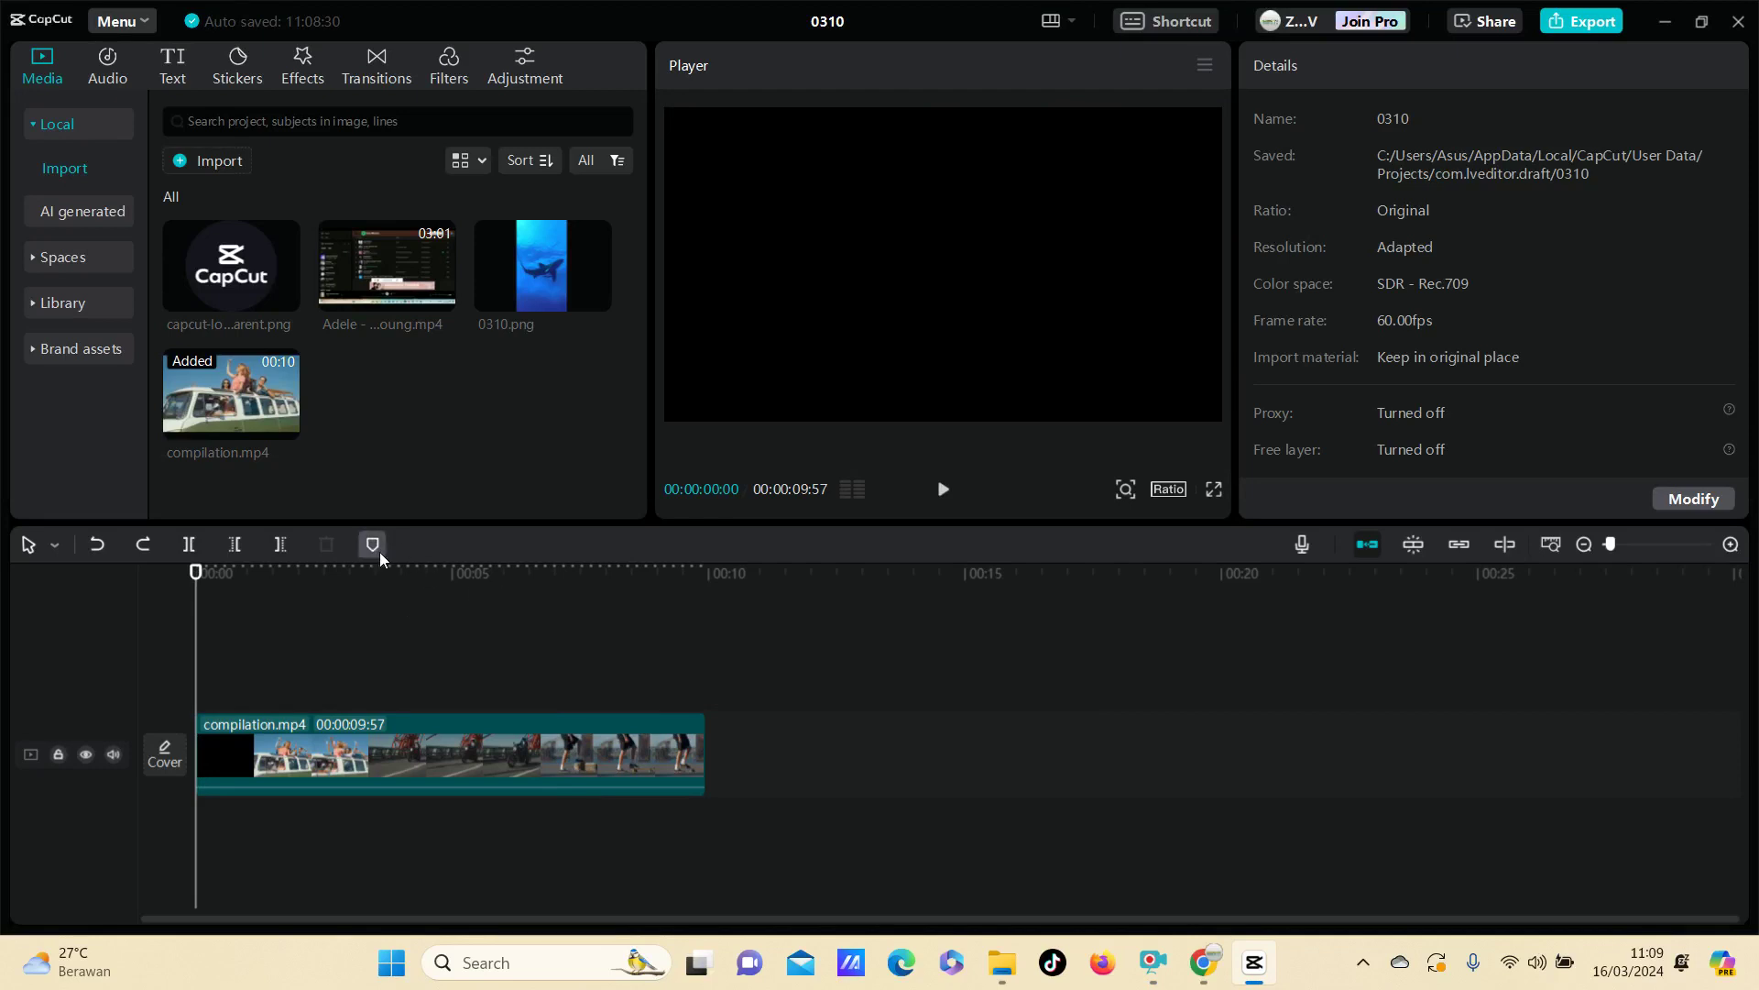
# Select compilation.mp4 and add a marker at 00:00:02:11 on the van shot
pyautogui.click(308, 742)
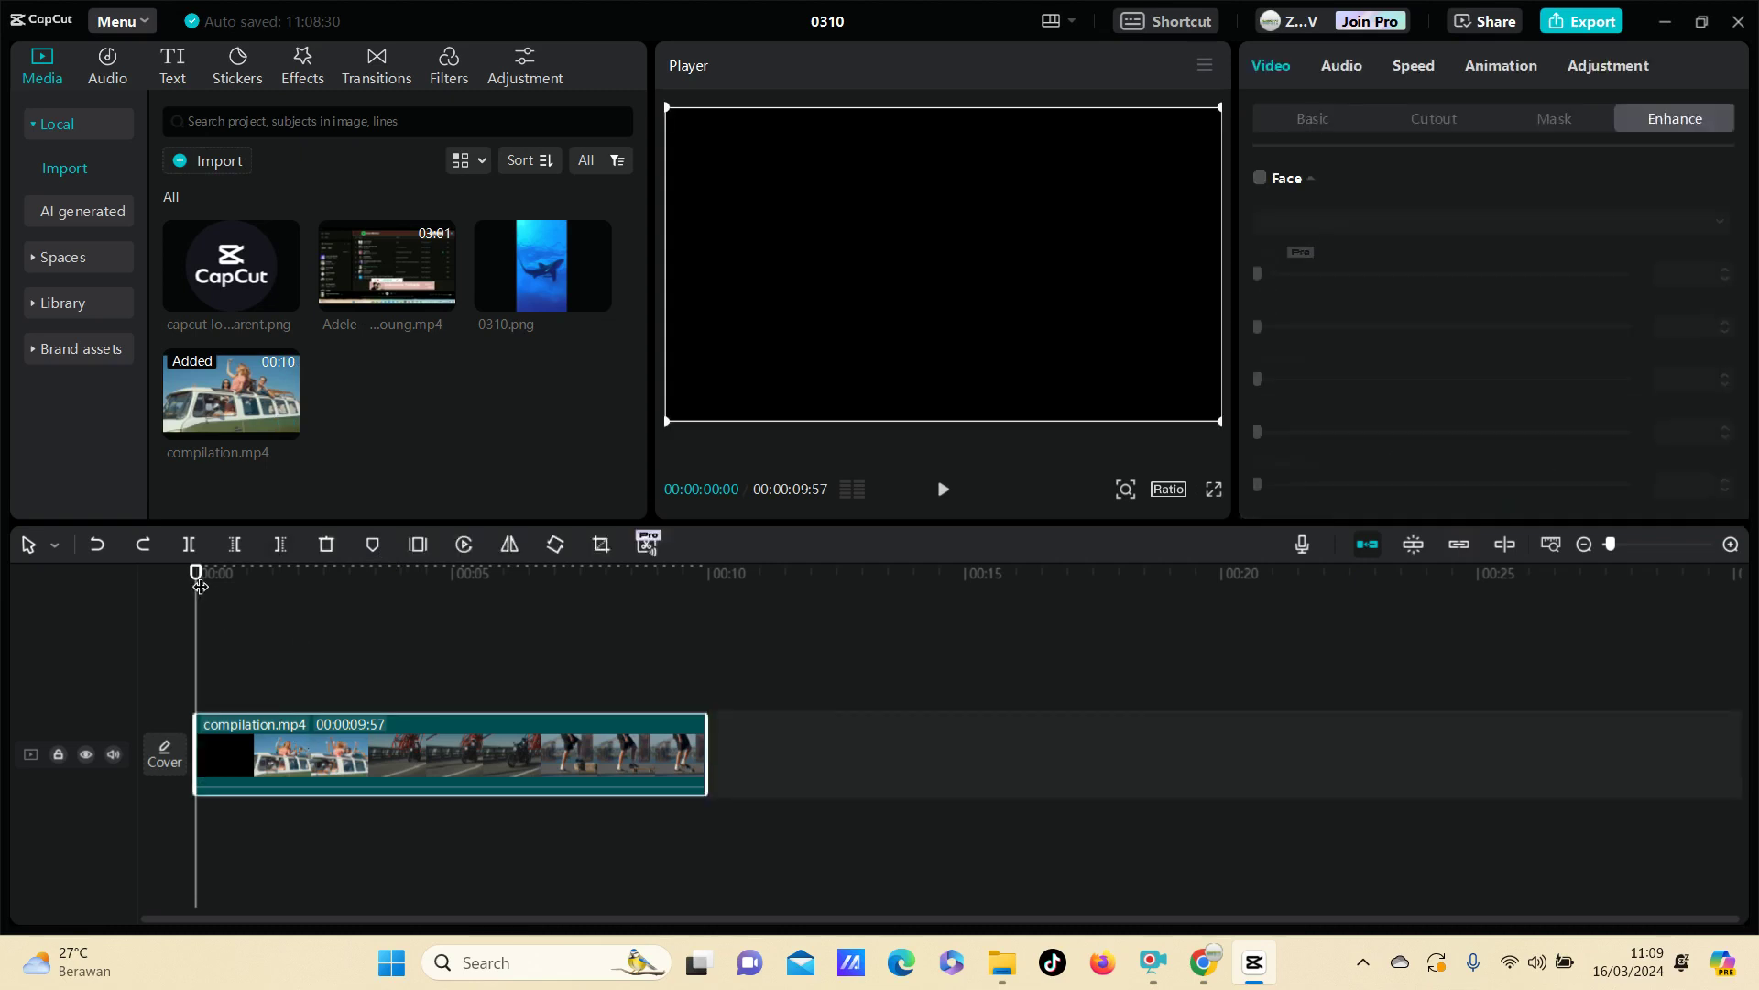
pyautogui.moveTo(200, 587); pyautogui.dragTo(308, 620)
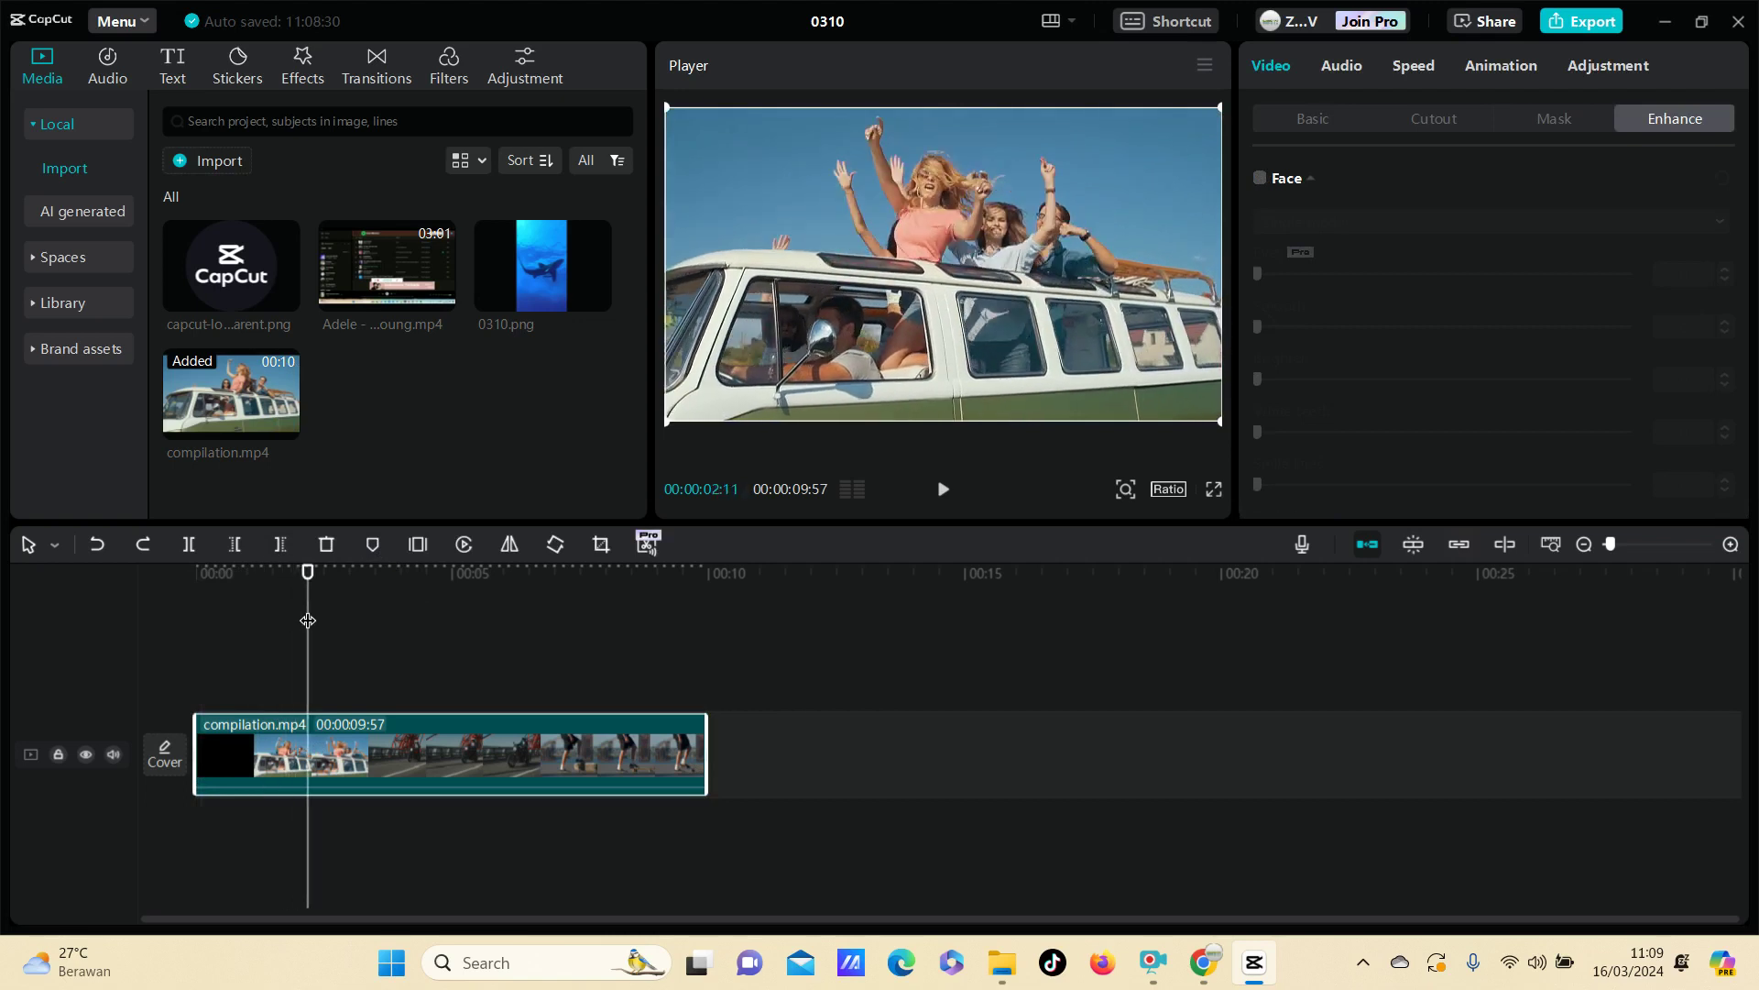
pyautogui.click(371, 540)
pyautogui.moveTo(312, 584); pyautogui.dragTo(371, 585)
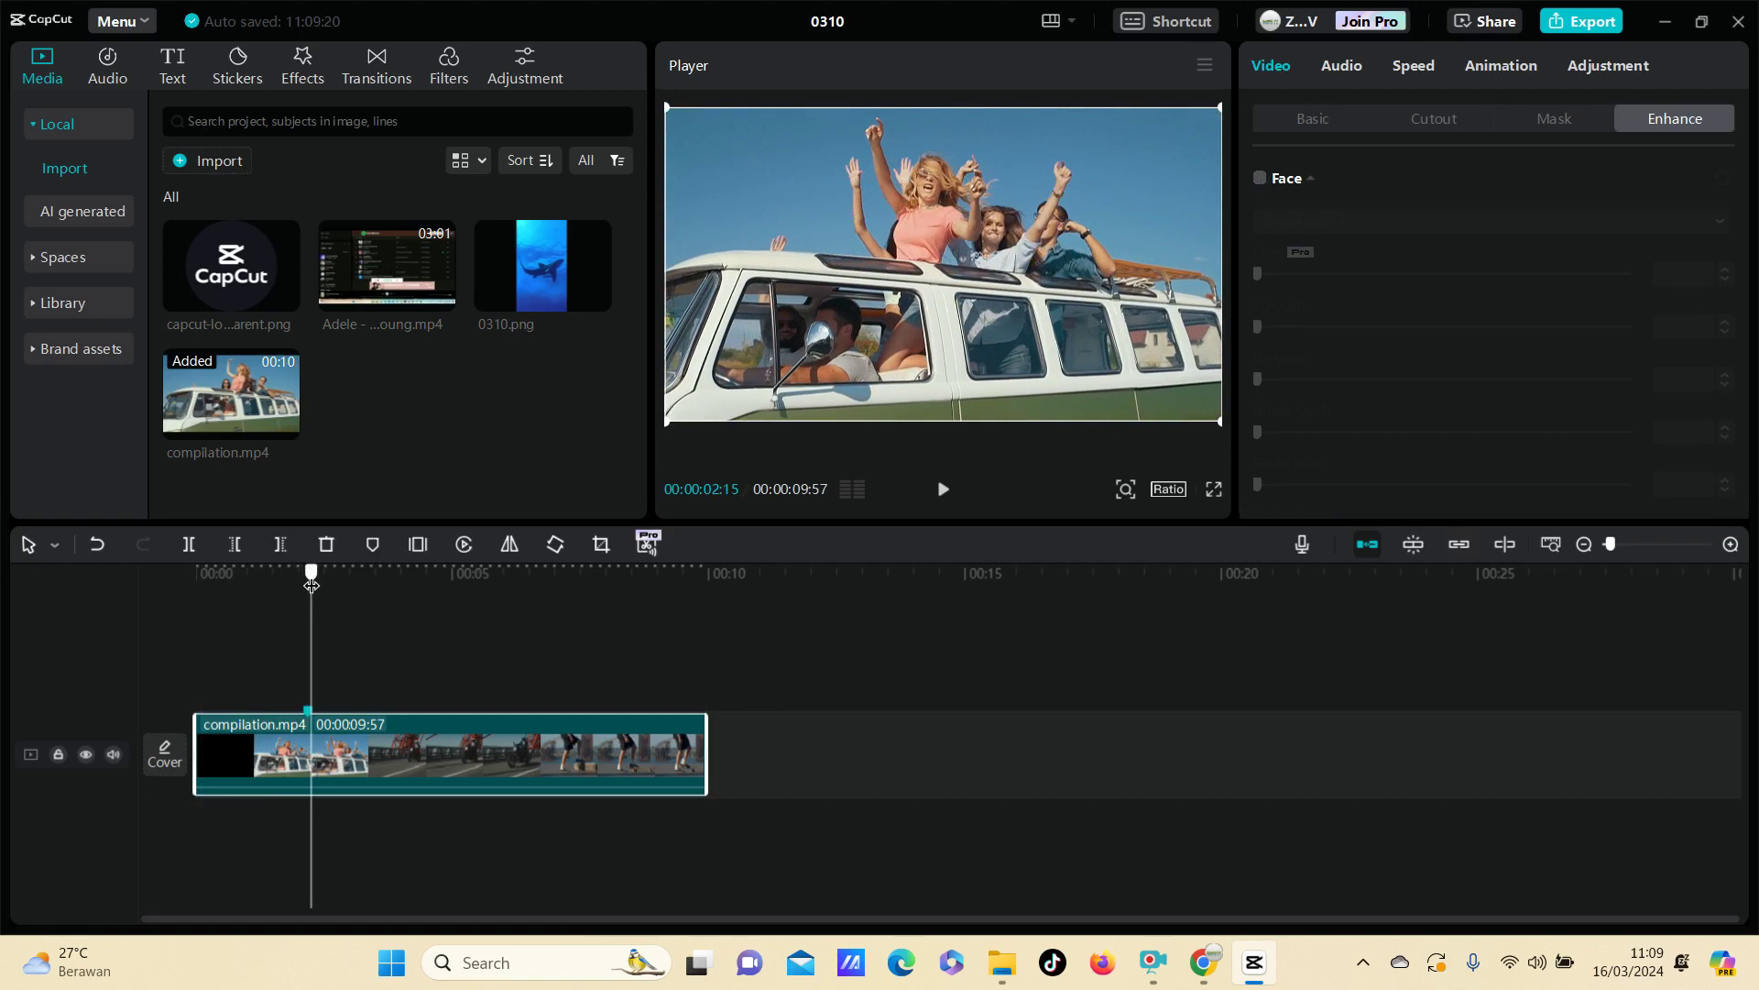
pyautogui.click(308, 712)
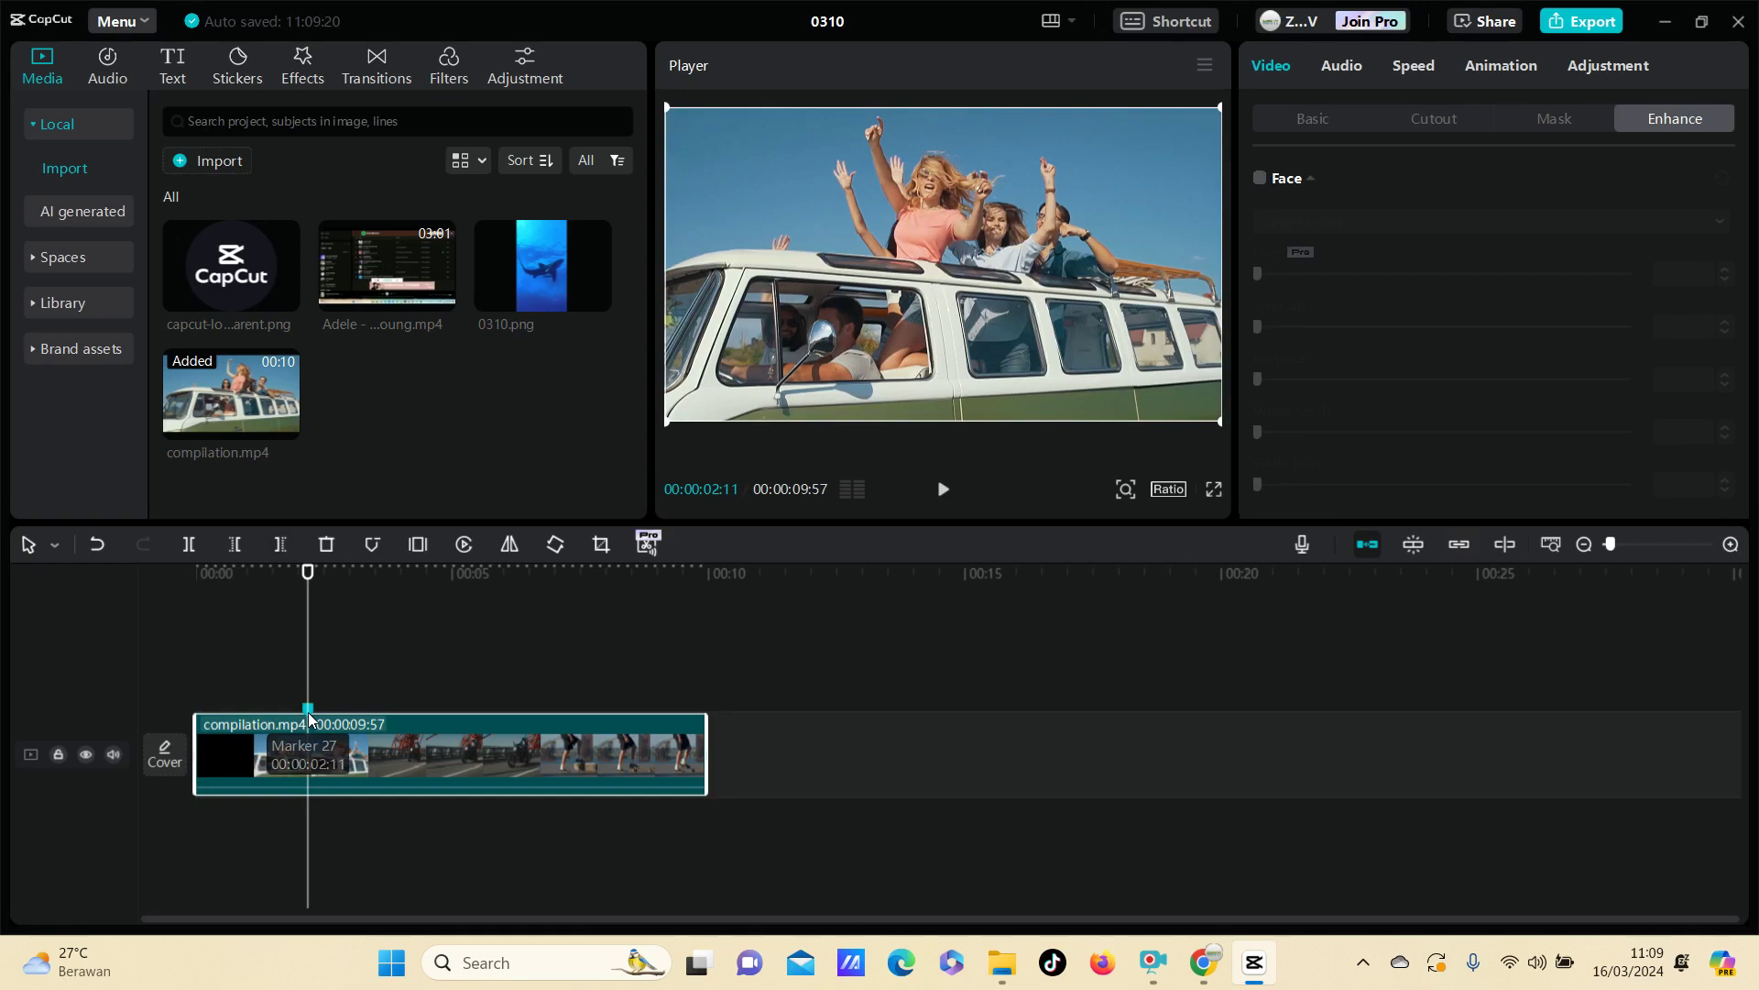
pyautogui.rightClick(308, 719)
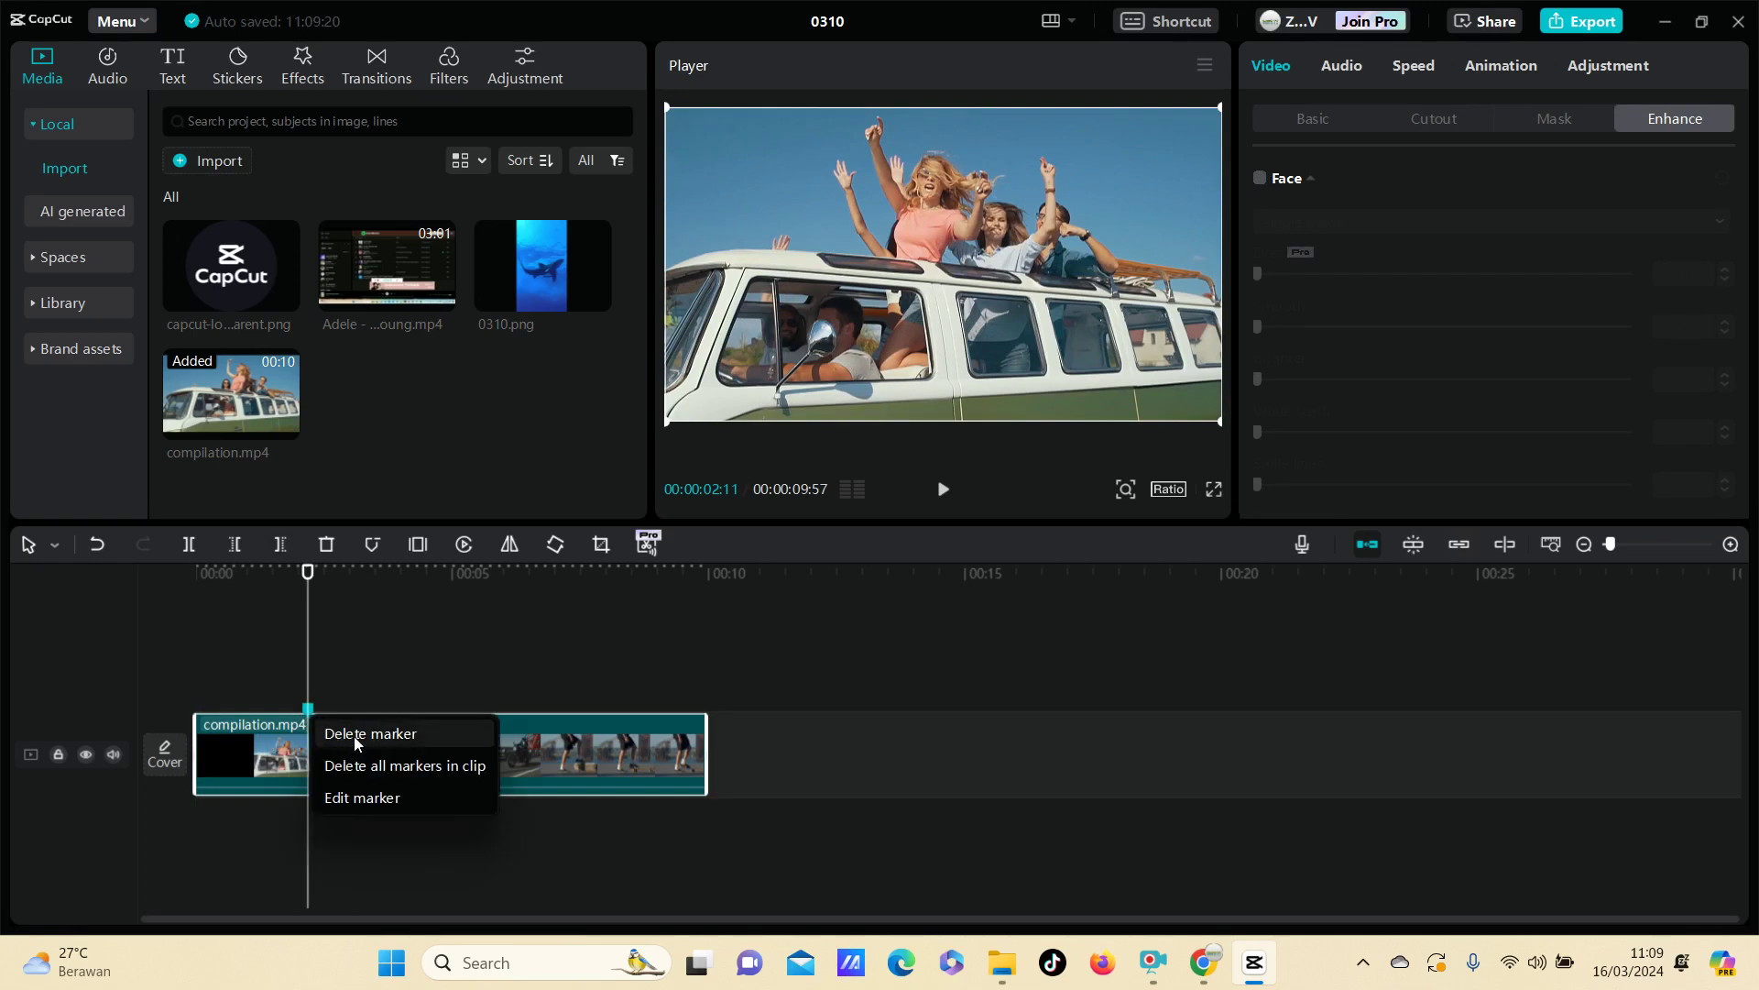
# Rename the 00:00:02:11 marker to 'capcut' and make it red
pyautogui.click(352, 796)
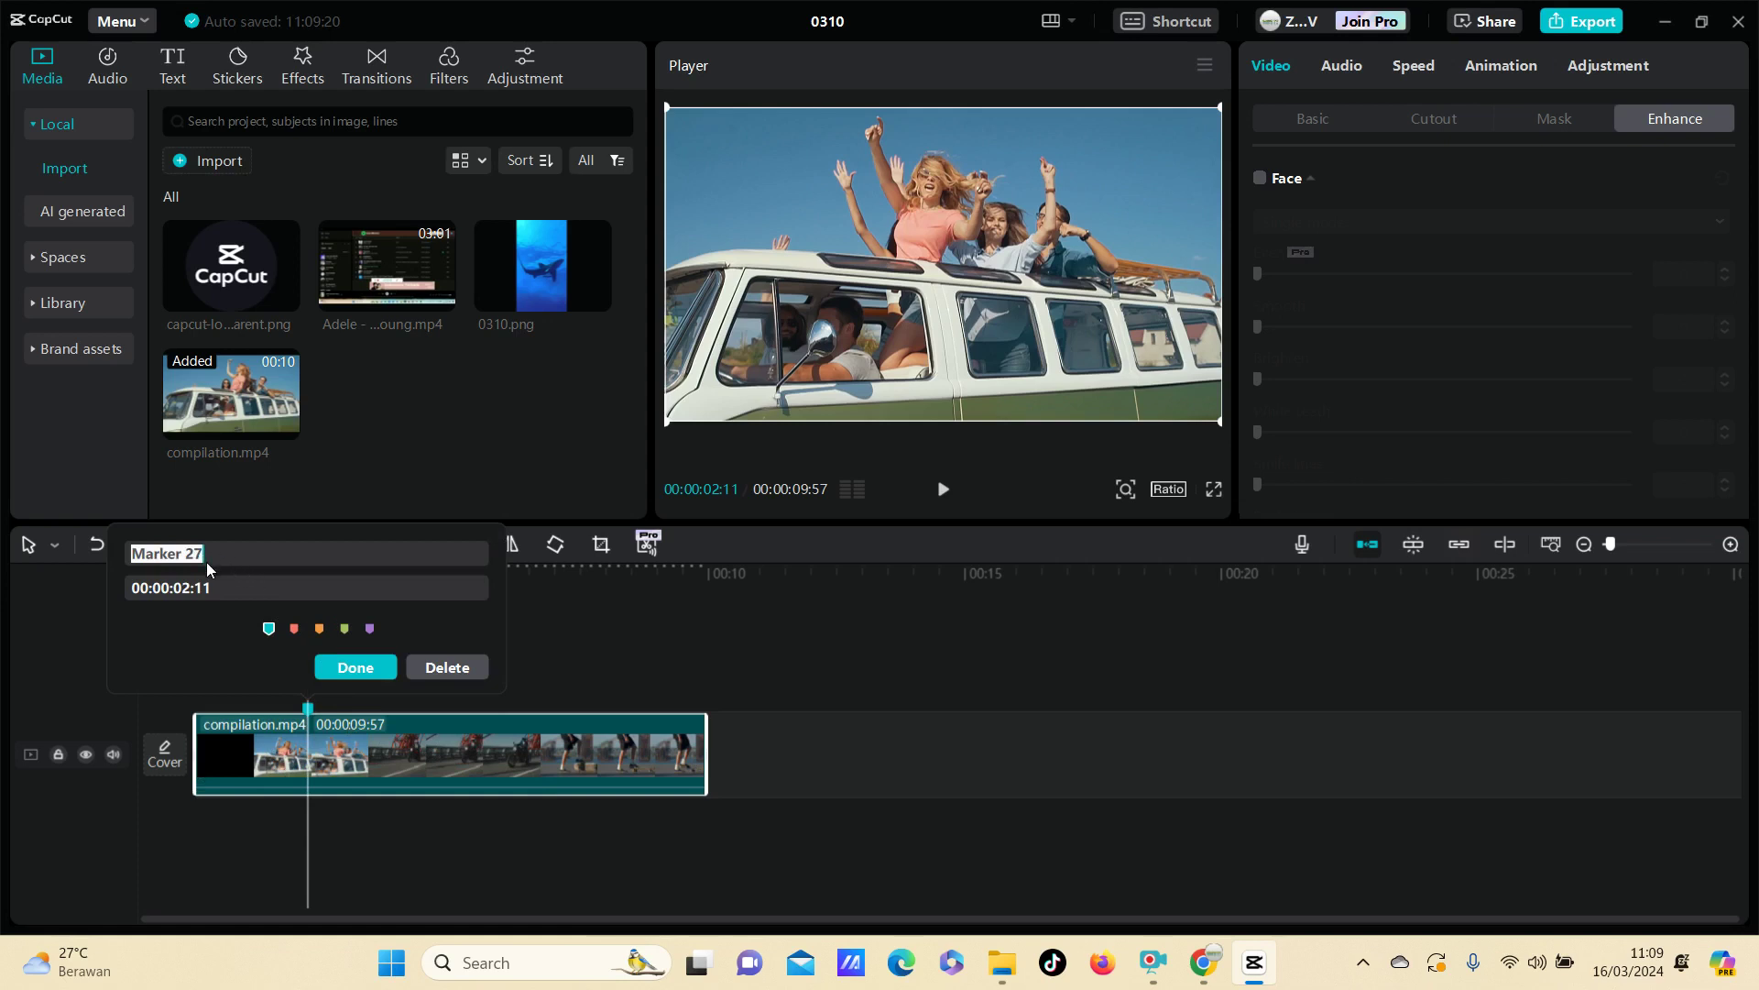
pyautogui.press('BackSpace')
pyautogui.write('capcut')
pyautogui.click(294, 632)
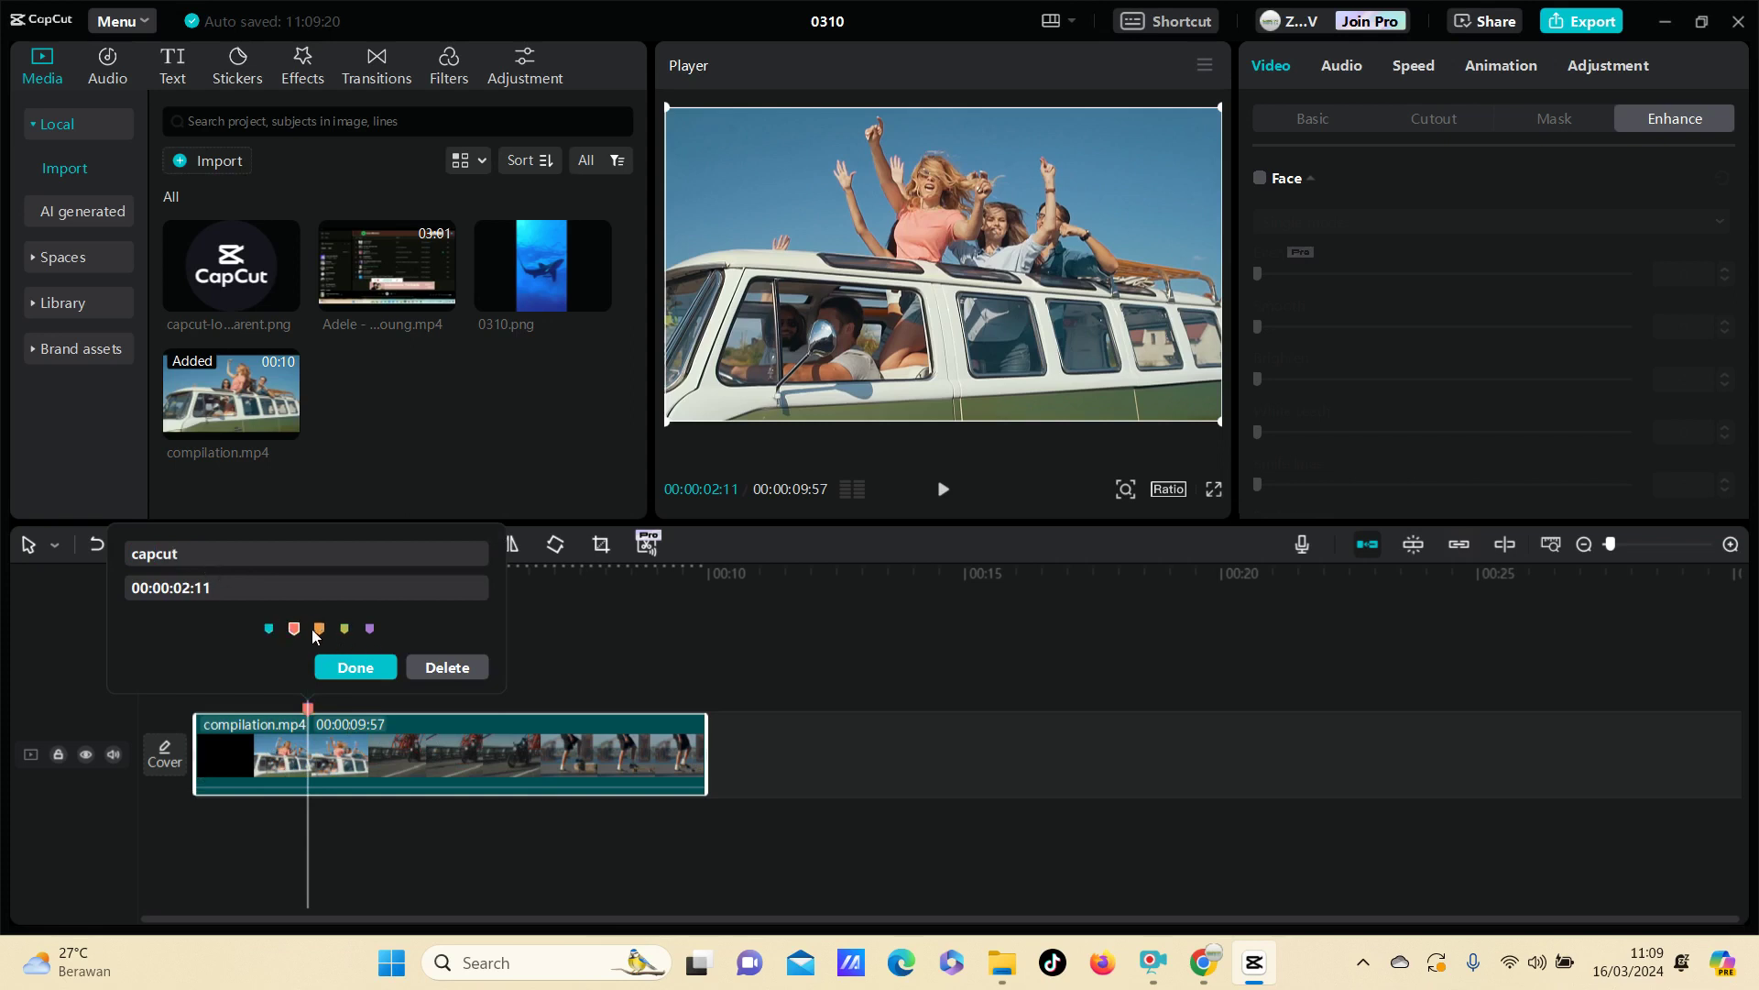
pyautogui.click(357, 665)
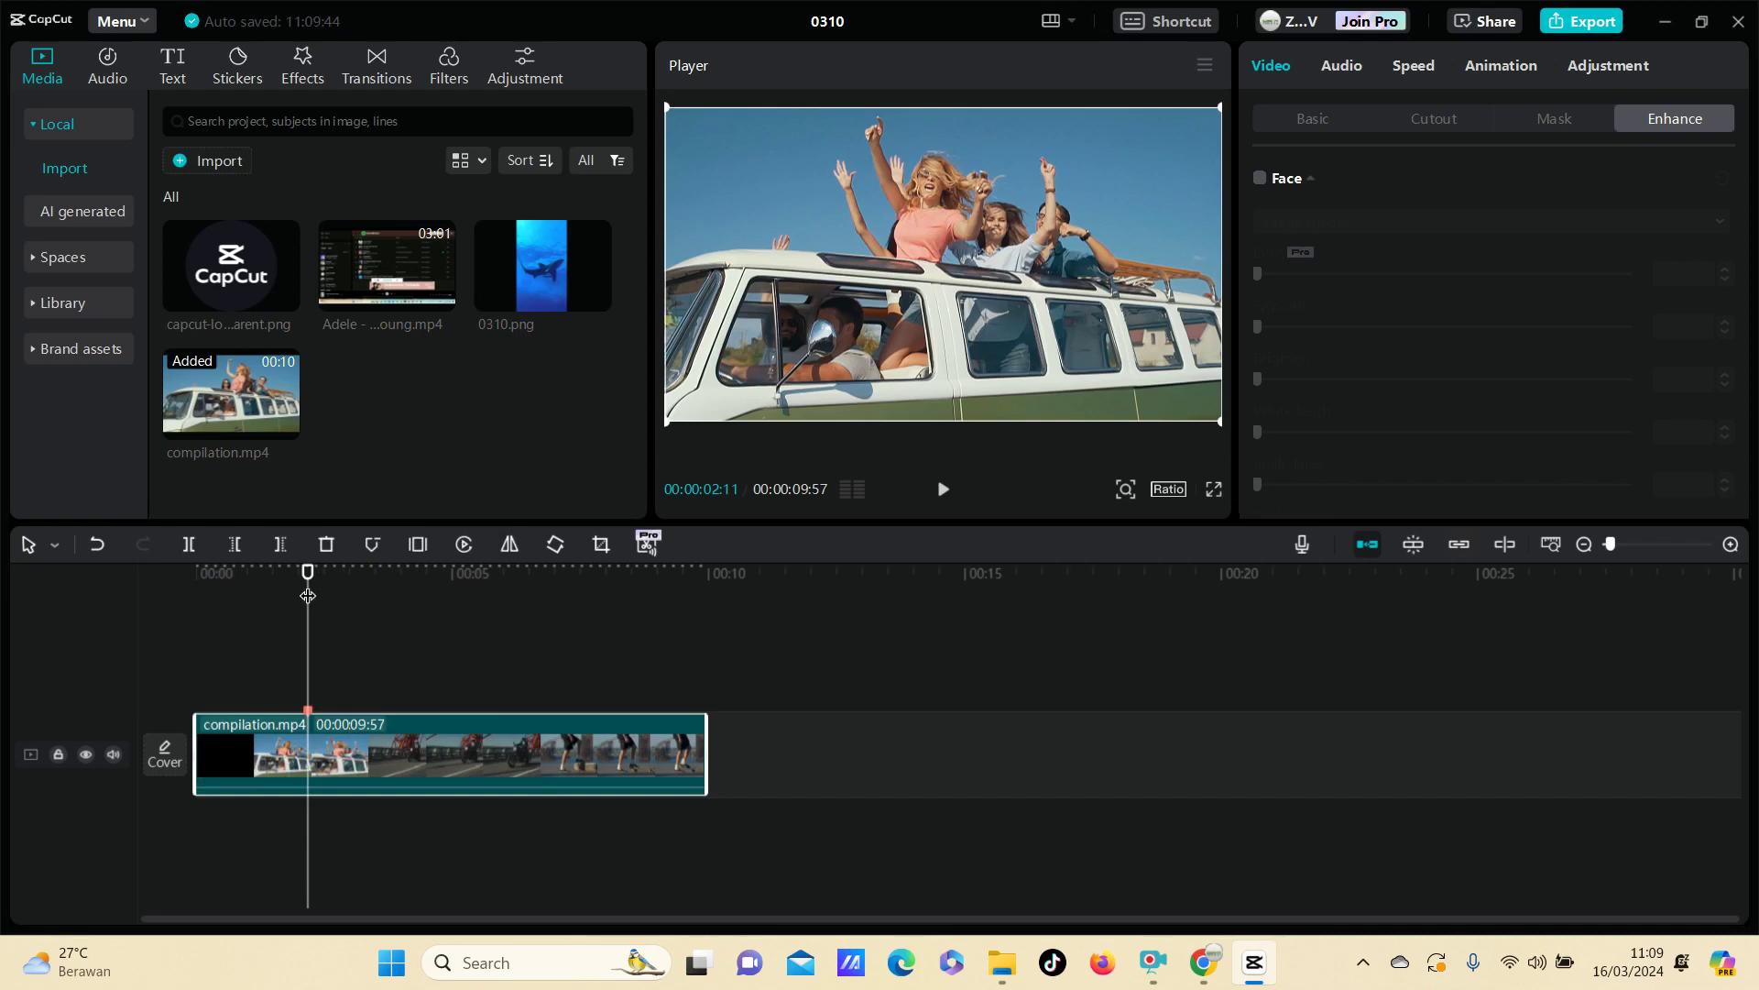
# Add markers at about 00:00:03:27 and 00:00:05:25 on compilation.mp4
pyautogui.moveTo(308, 596); pyautogui.dragTo(372, 595)
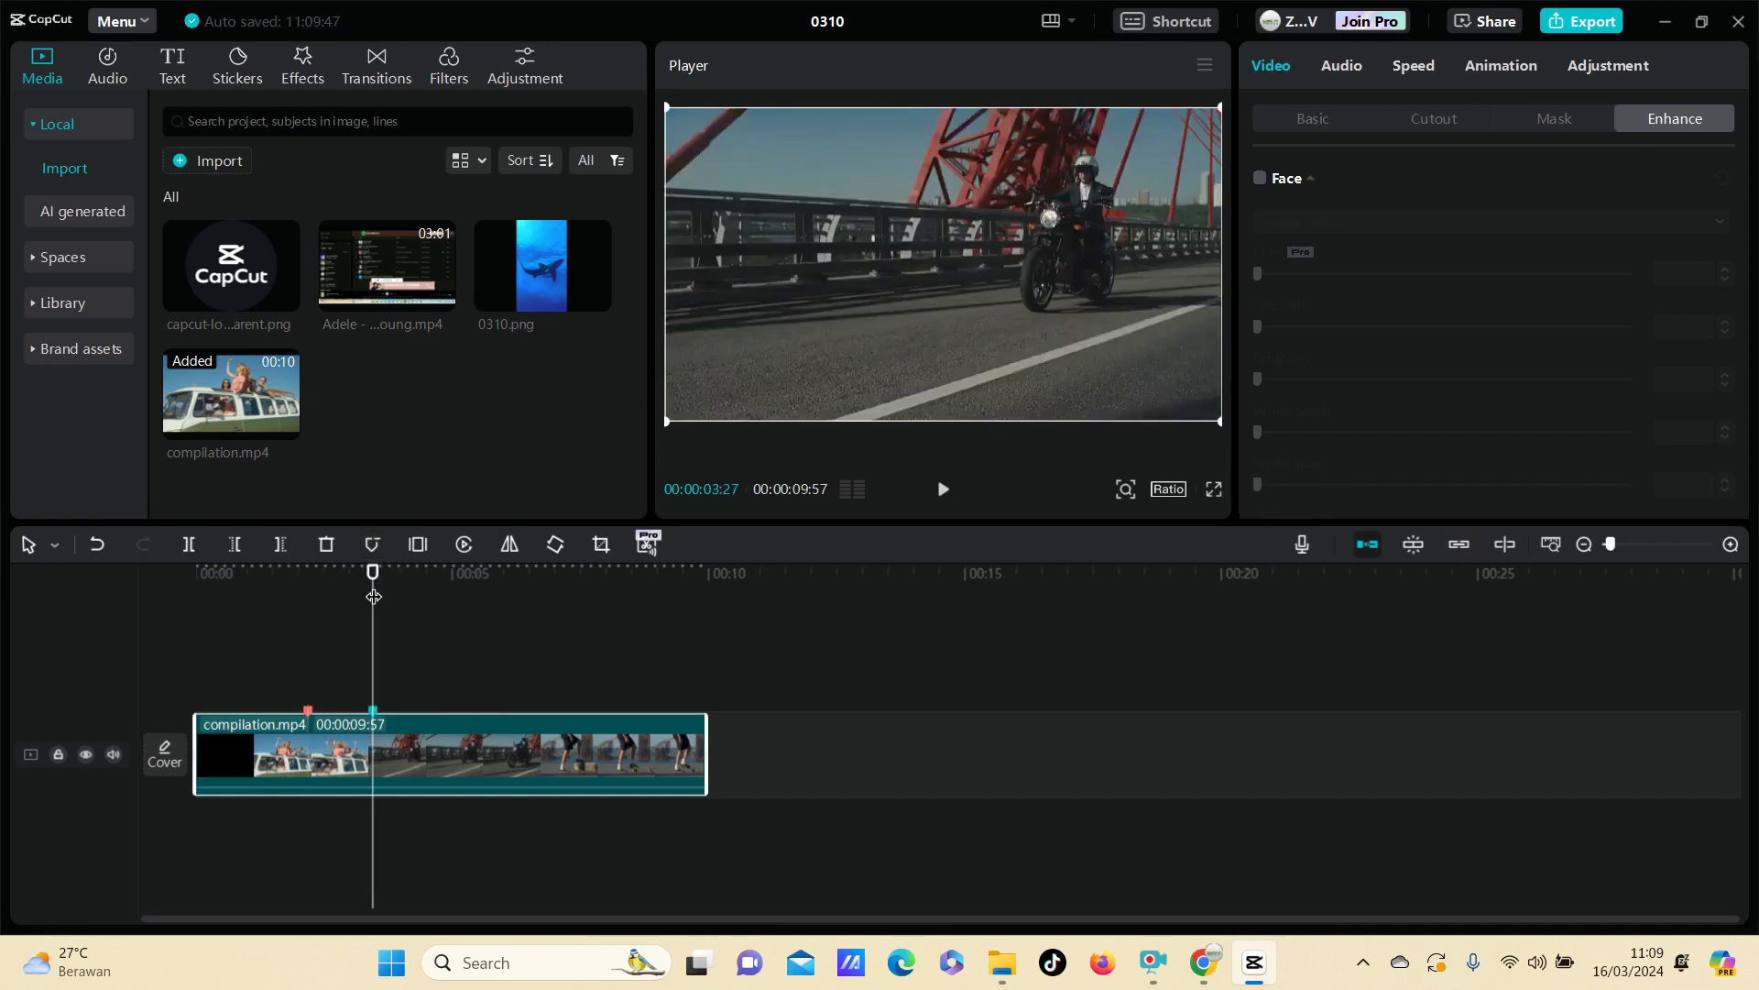
pyautogui.click(475, 574)
pyautogui.click(371, 545)
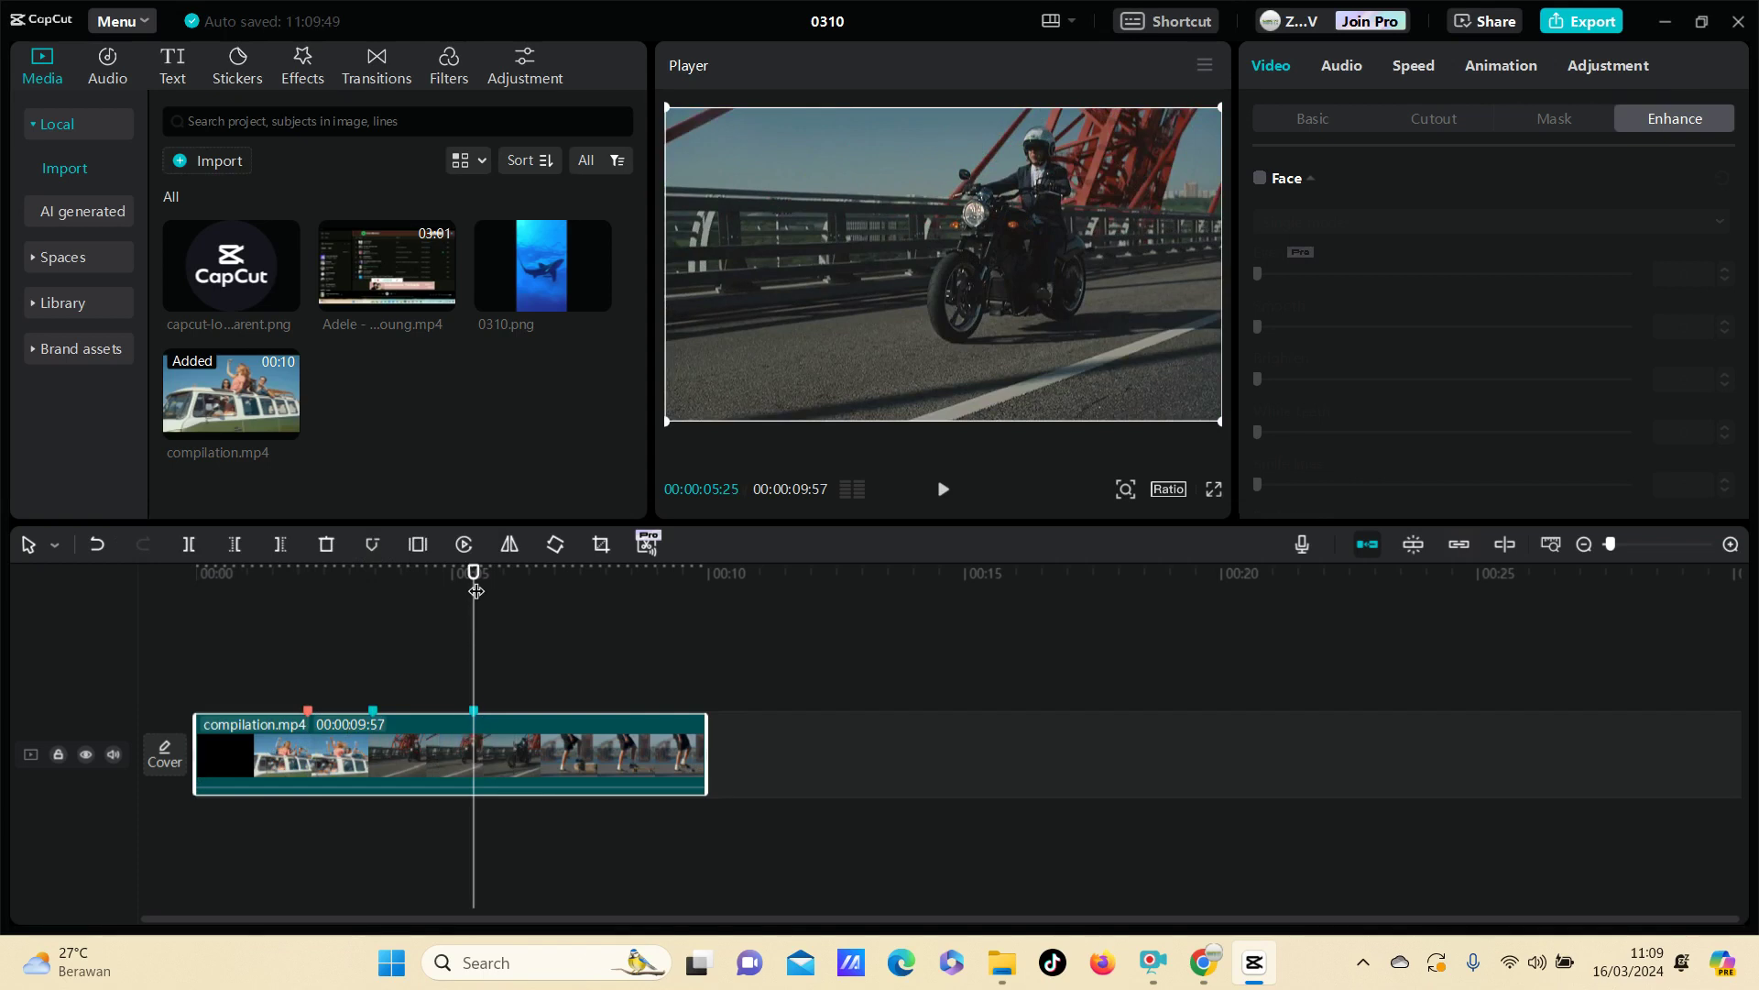
pyautogui.moveTo(475, 588); pyautogui.dragTo(551, 601)
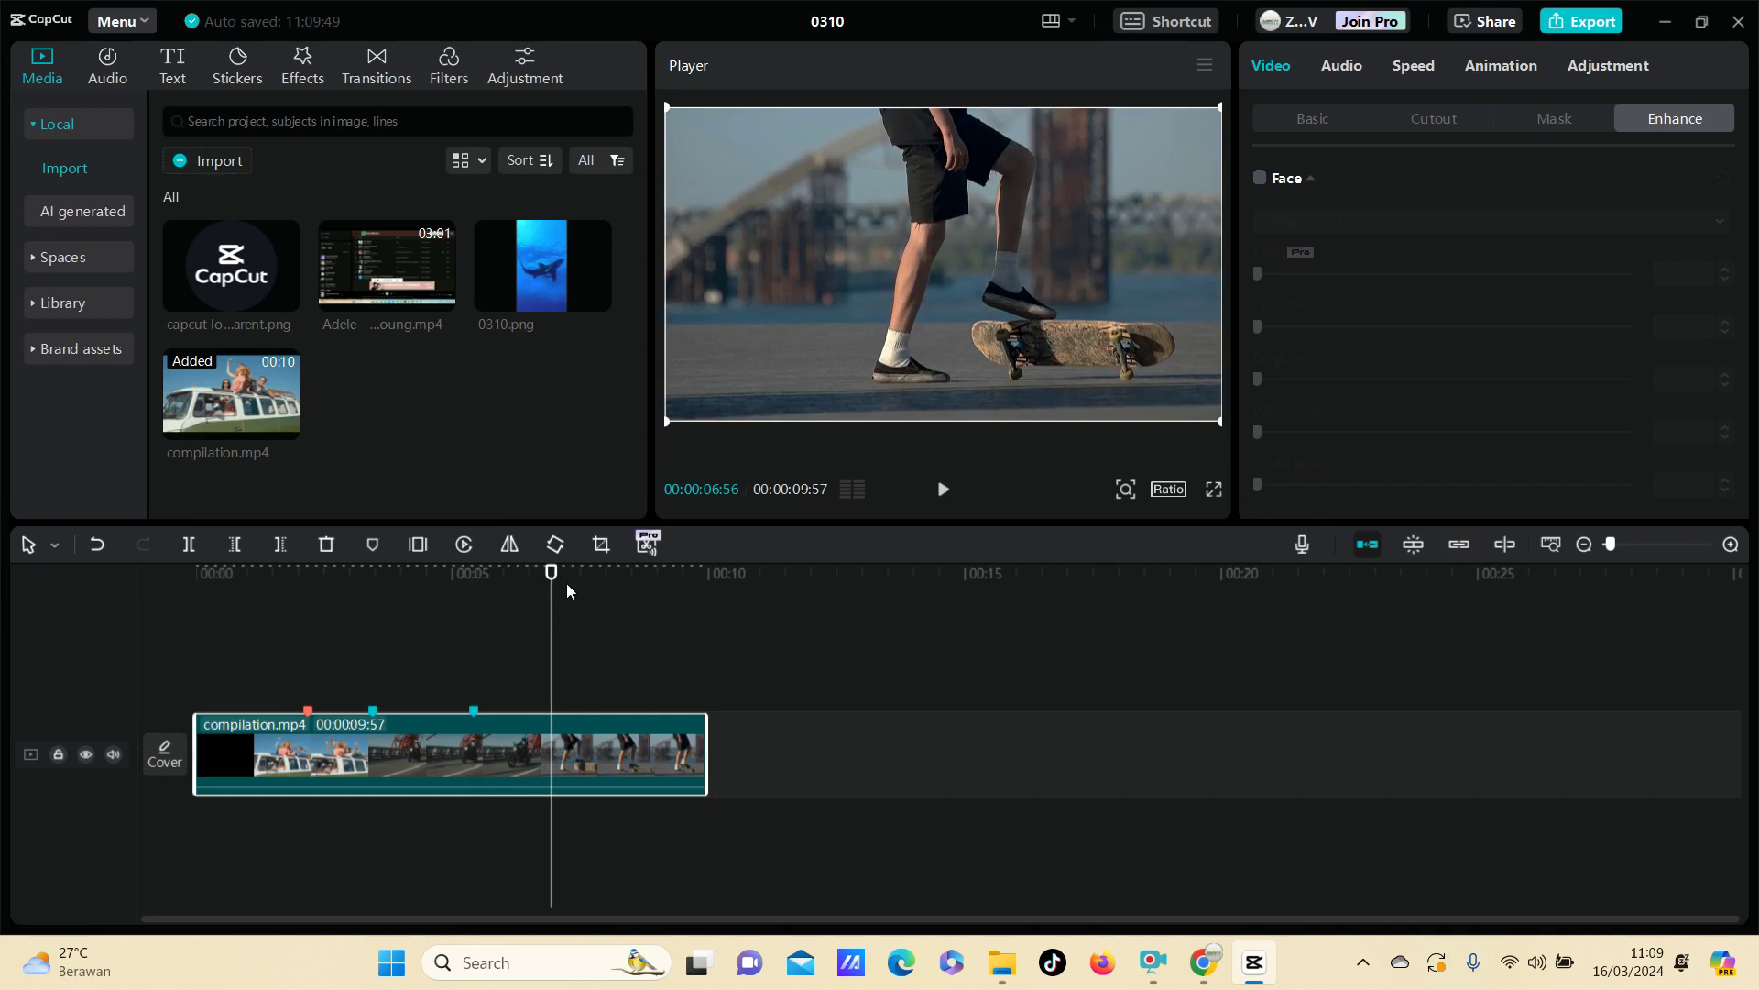
pyautogui.moveTo(552, 602); pyautogui.dragTo(468, 602)
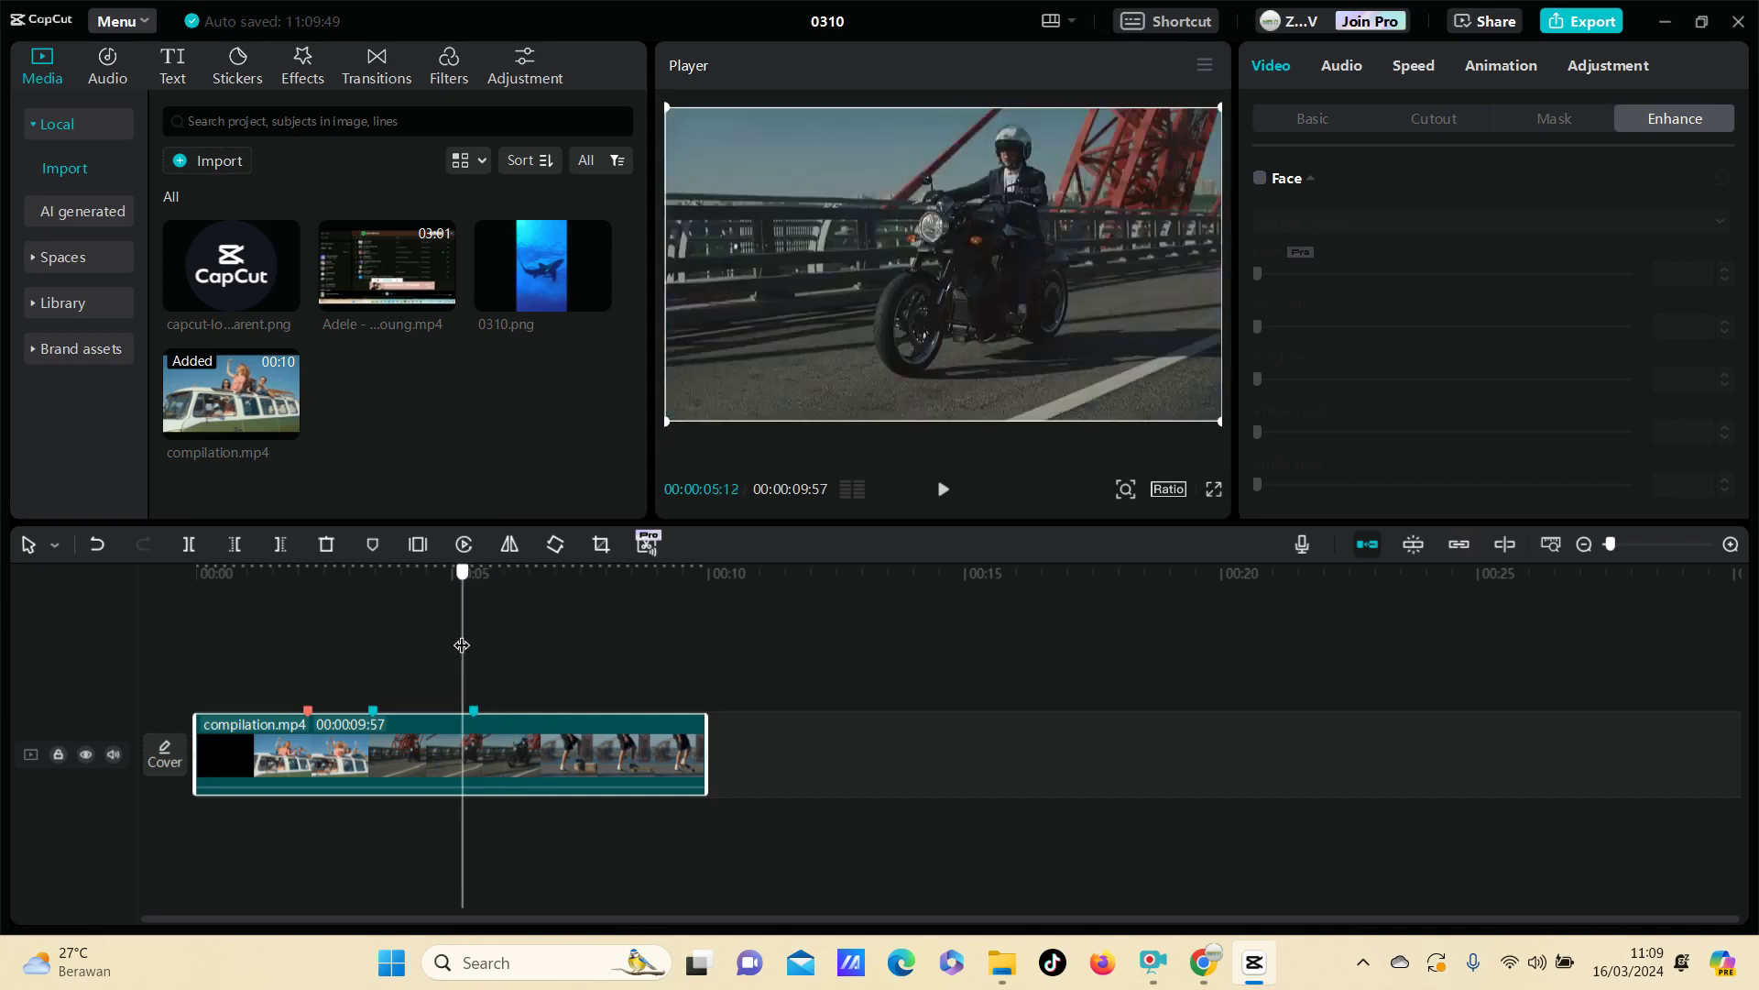
# Delete all markers in compilation.mp4 and return the playhead to the start
pyautogui.rightClick(477, 713)
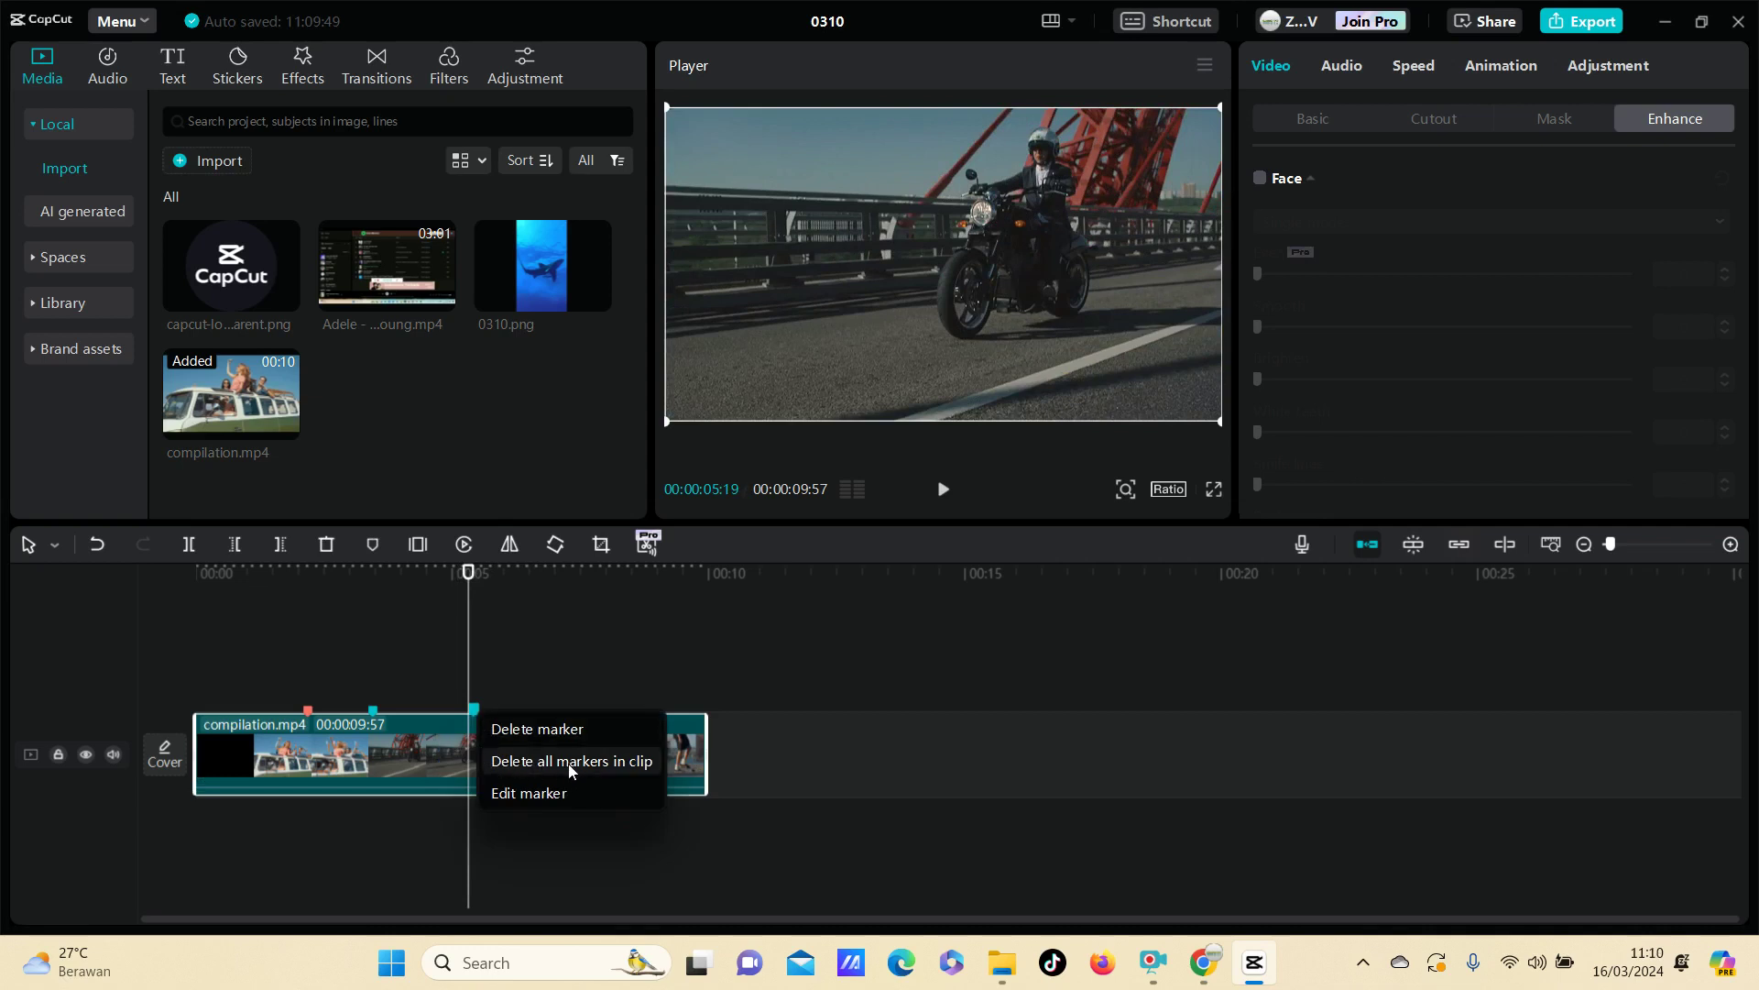
pyautogui.click(571, 760)
pyautogui.moveTo(473, 577); pyautogui.dragTo(178, 576)
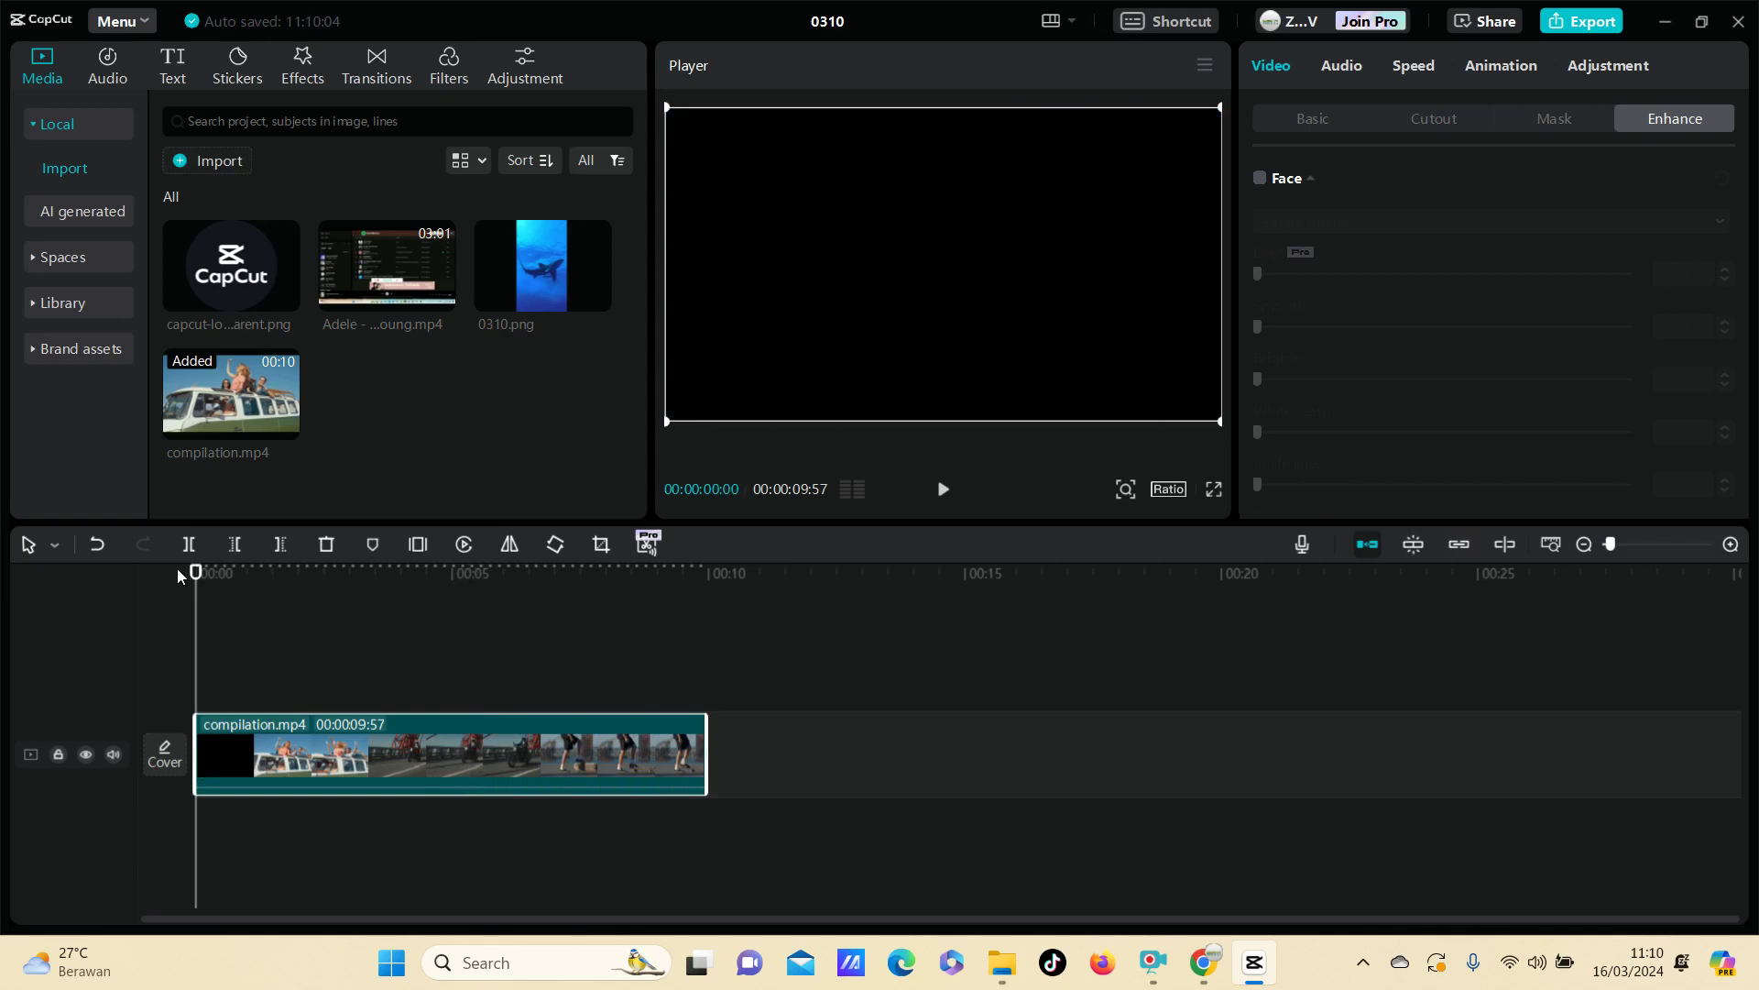